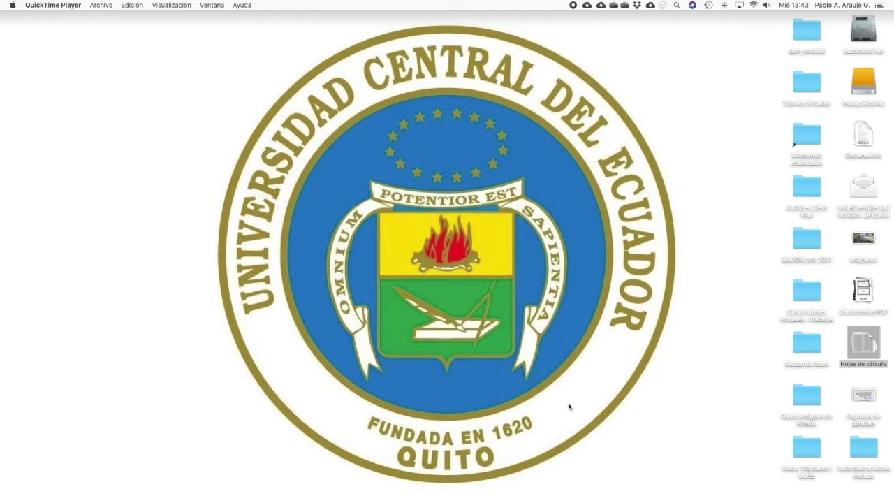
- Switch to Safari and log in to the university's virtual campus with the saved username and account password
{"action": "mouse_move", "coordinate": [752, 500]}
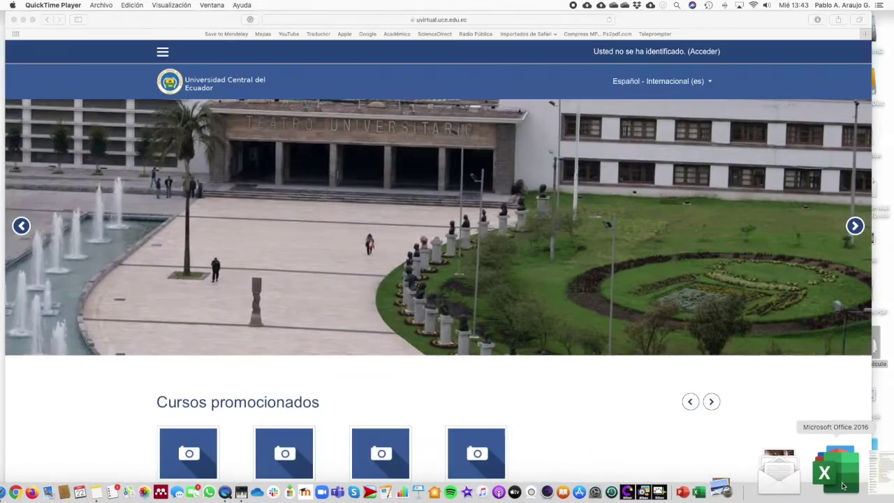
{"action": "left_click", "coordinate": [782, 279]}
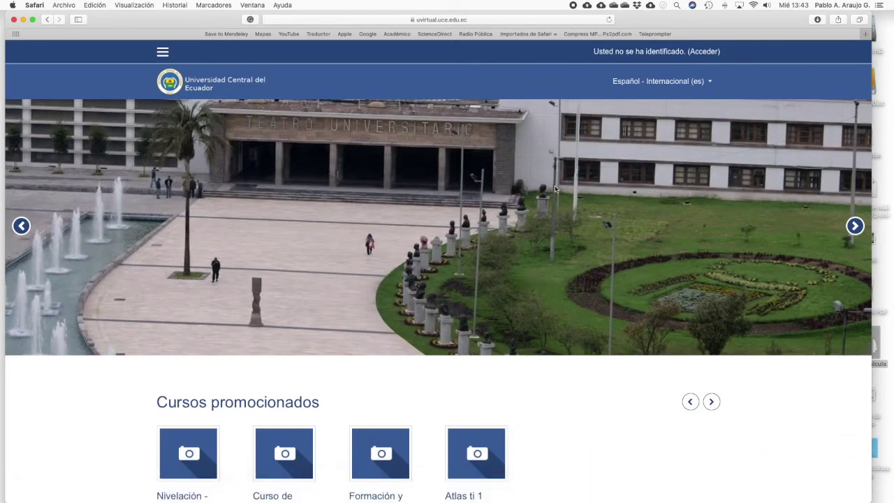
{"action": "left_click", "coordinate": [704, 52]}
{"action": "left_click", "coordinate": [308, 231]}
{"action": "left_click", "coordinate": [308, 247]}
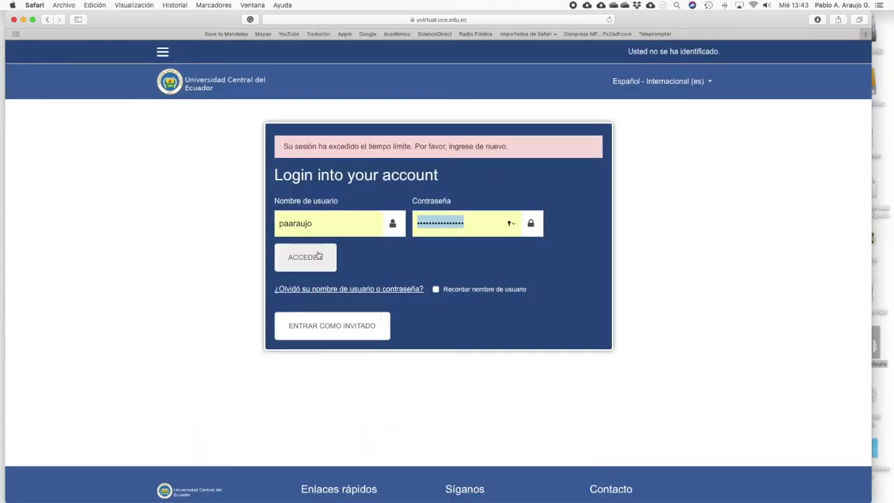
{"action": "left_click", "coordinate": [320, 258]}
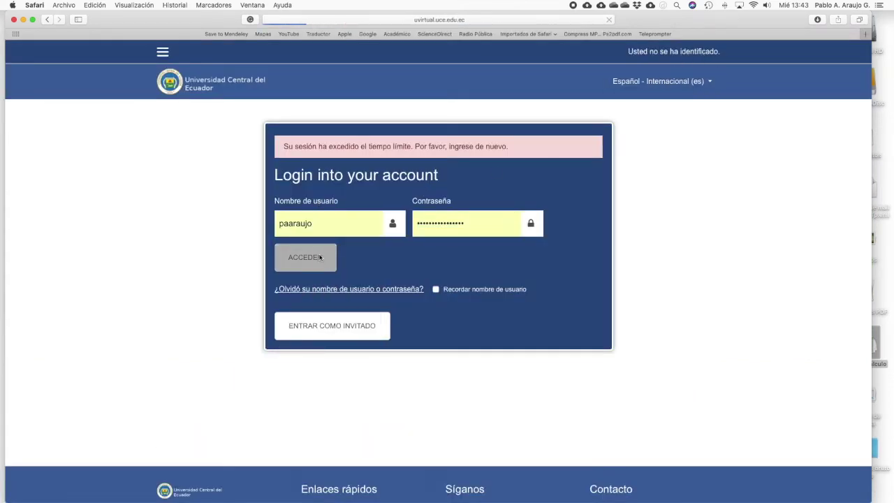
- Open the course "Herramientas para Profesores Universitarios" and turn on course editing
{"action": "scroll", "coordinate": [269, 271], "scroll_direction": "down", "scroll_amount": 3}
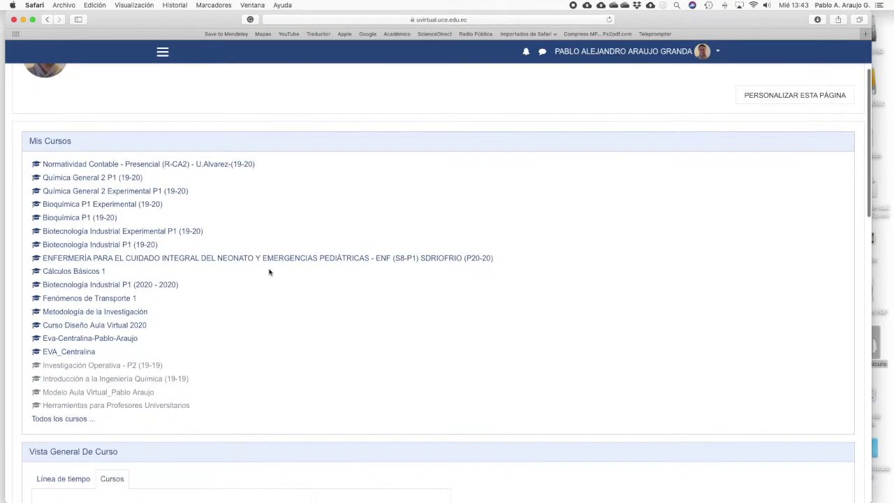
{"action": "left_click", "coordinate": [115, 406]}
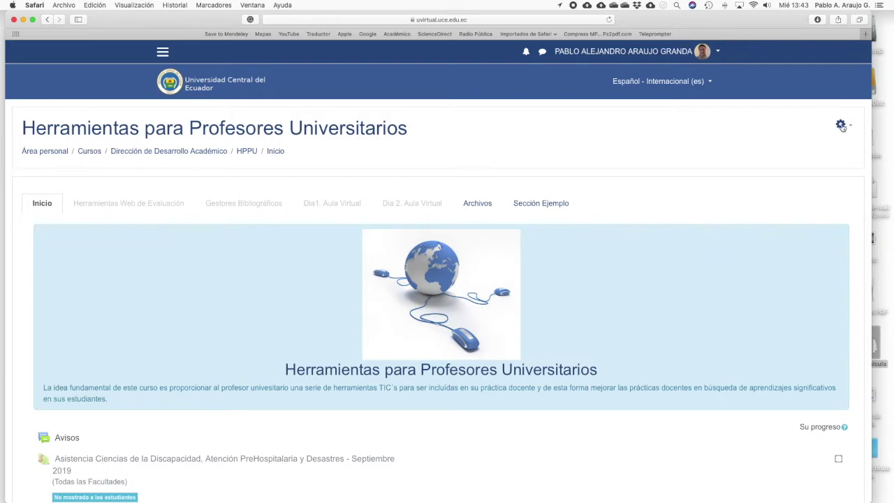
{"action": "left_click", "coordinate": [842, 126]}
{"action": "left_click", "coordinate": [805, 153]}
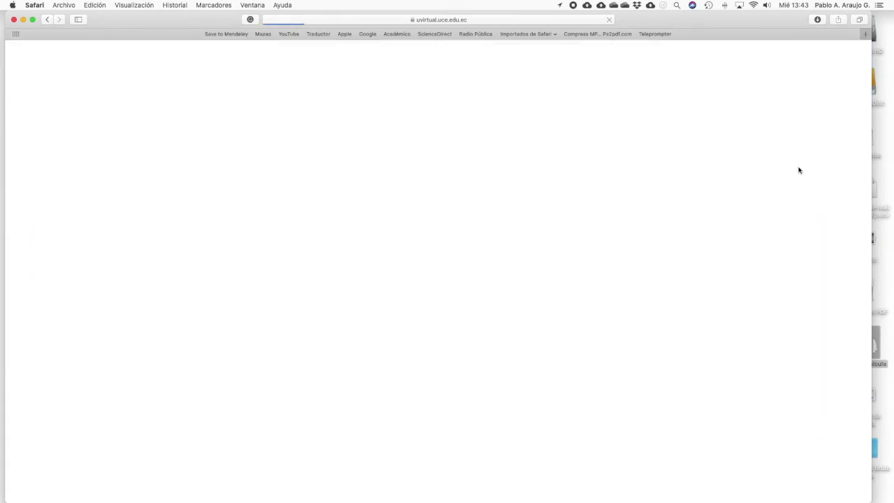
- Add a Glosario activity to the end of the course's Inicio section, reading its description first
{"action": "scroll", "coordinate": [704, 216], "scroll_direction": "down", "scroll_amount": 5}
{"action": "scroll", "coordinate": [704, 215], "scroll_direction": "down", "scroll_amount": 18}
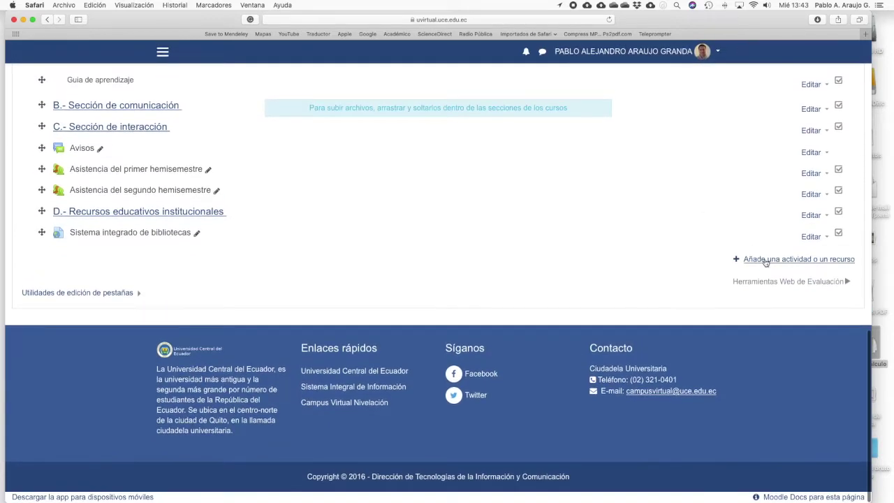
{"action": "left_click", "coordinate": [800, 260]}
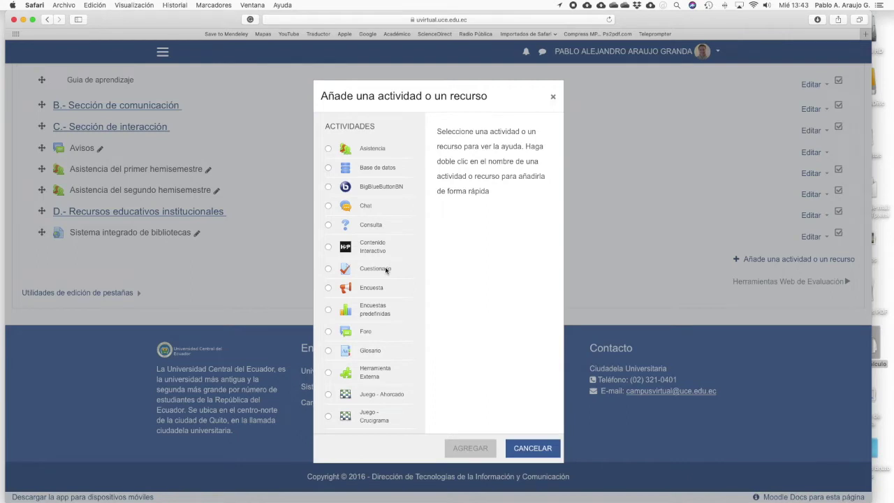
{"action": "scroll", "coordinate": [387, 269], "scroll_direction": "down", "scroll_amount": 3}
{"action": "scroll", "coordinate": [386, 270], "scroll_direction": "down", "scroll_amount": 1}
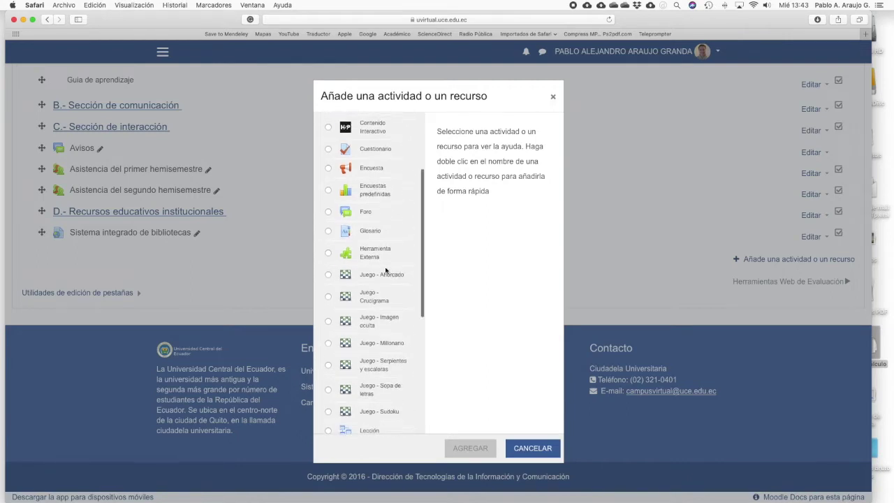
{"action": "left_click", "coordinate": [328, 231]}
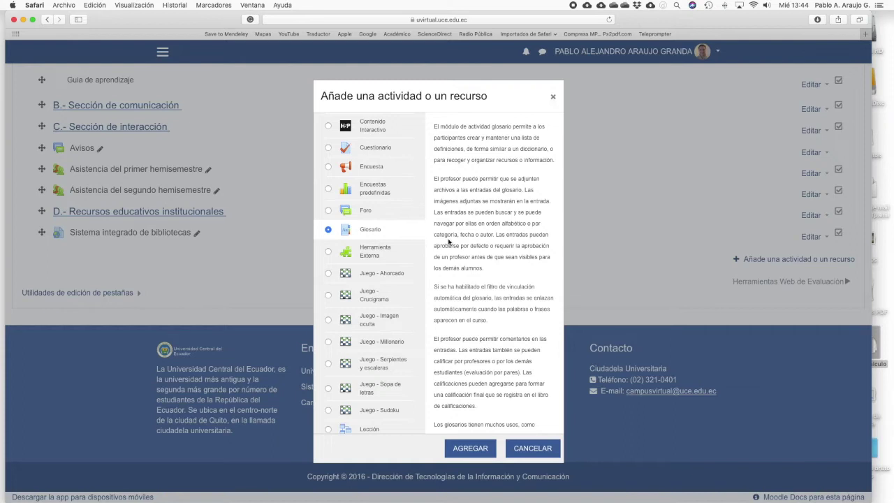
{"action": "scroll", "coordinate": [449, 242], "scroll_direction": "down", "scroll_amount": 4}
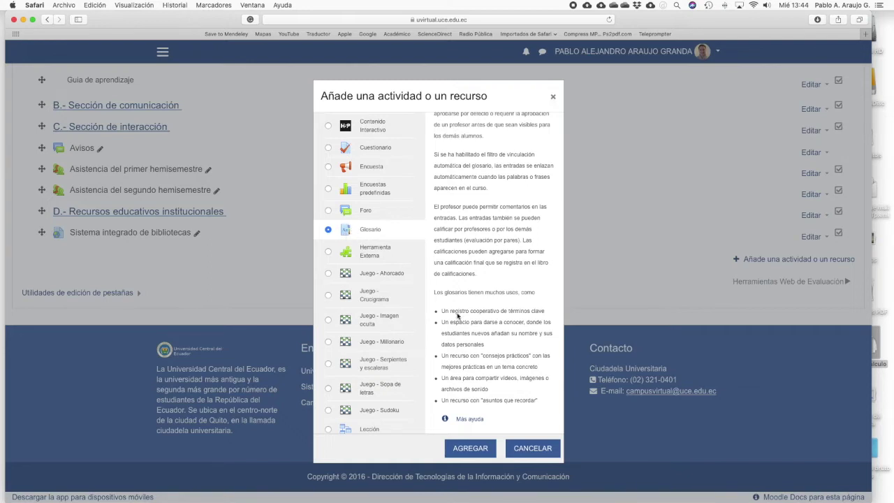
{"action": "left_click", "coordinate": [473, 448]}
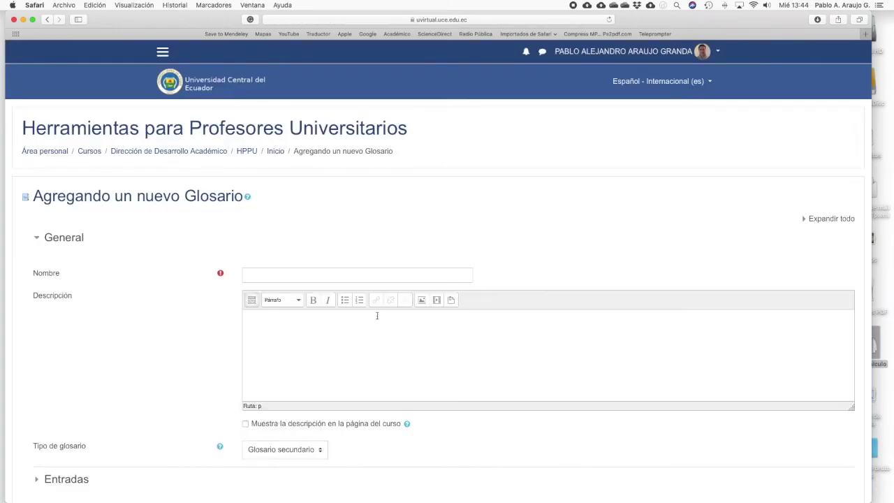
- Name the glossary "Definiciones del curso" and expand all of its settings sections
{"action": "left_click", "coordinate": [325, 275]}
{"action": "type", "text": "Definiciones del curso"}
{"action": "scroll", "coordinate": [326, 279], "scroll_direction": "down", "scroll_amount": 3}
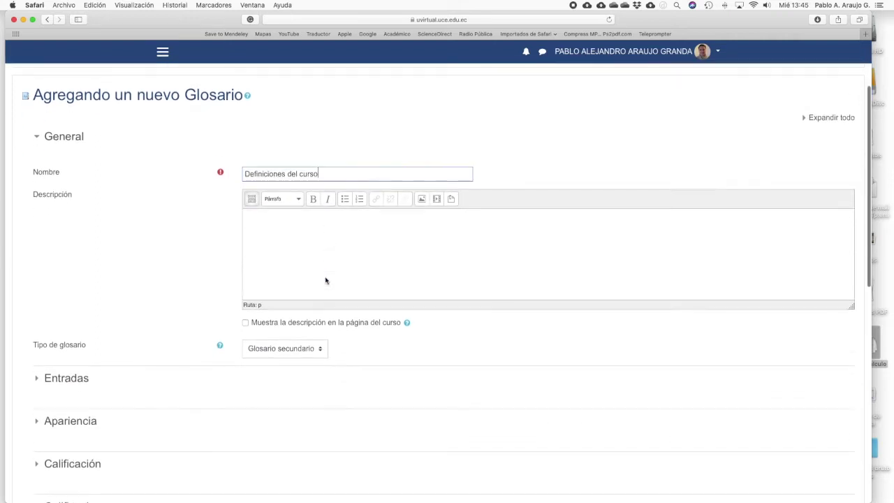
{"action": "left_click", "coordinate": [298, 234]}
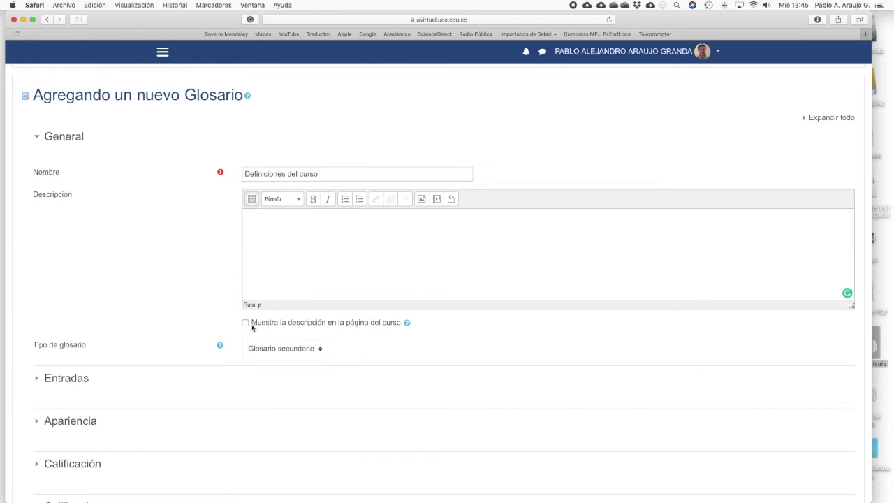
{"action": "left_click", "coordinate": [805, 119]}
- Review the glossary type options and read the help text for that setting
{"action": "scroll", "coordinate": [408, 306], "scroll_direction": "down", "scroll_amount": 3}
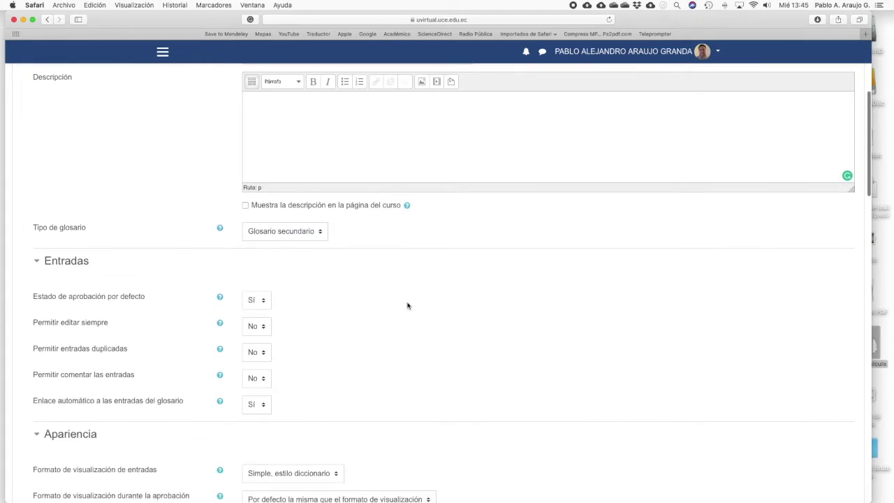
{"action": "left_click", "coordinate": [320, 232]}
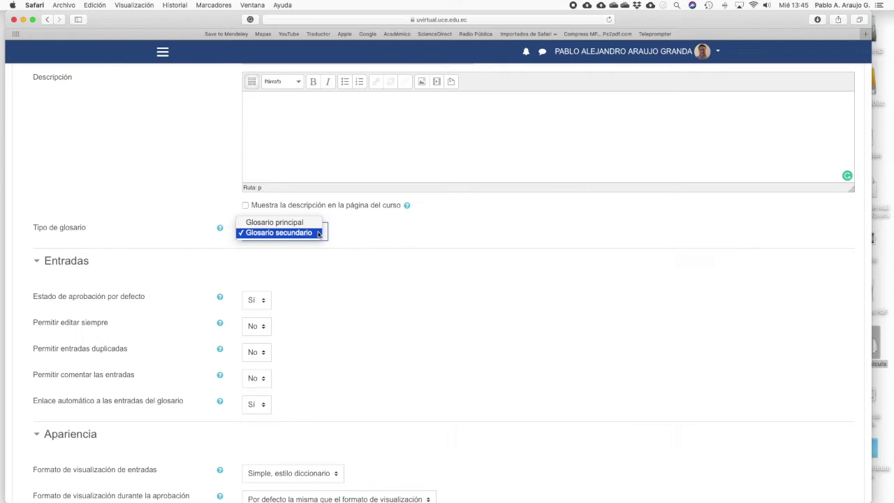
{"action": "left_click", "coordinate": [220, 229]}
{"action": "left_click", "coordinate": [220, 230]}
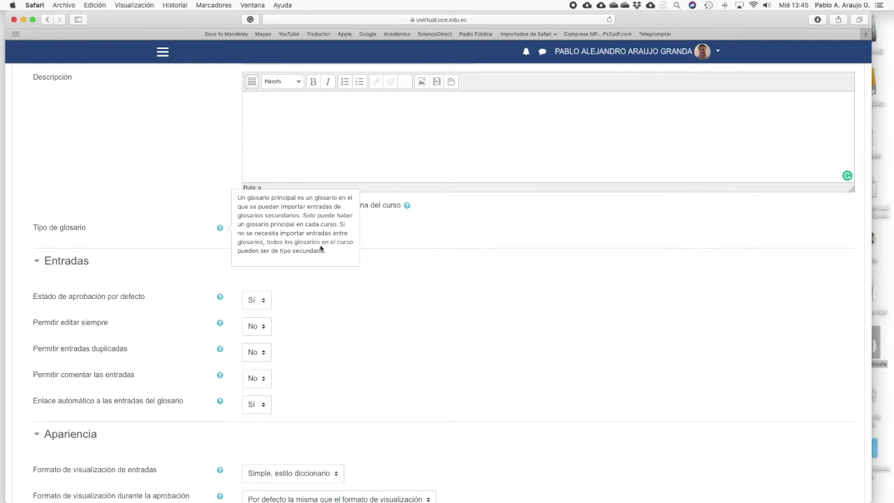
{"action": "left_click", "coordinate": [354, 308]}
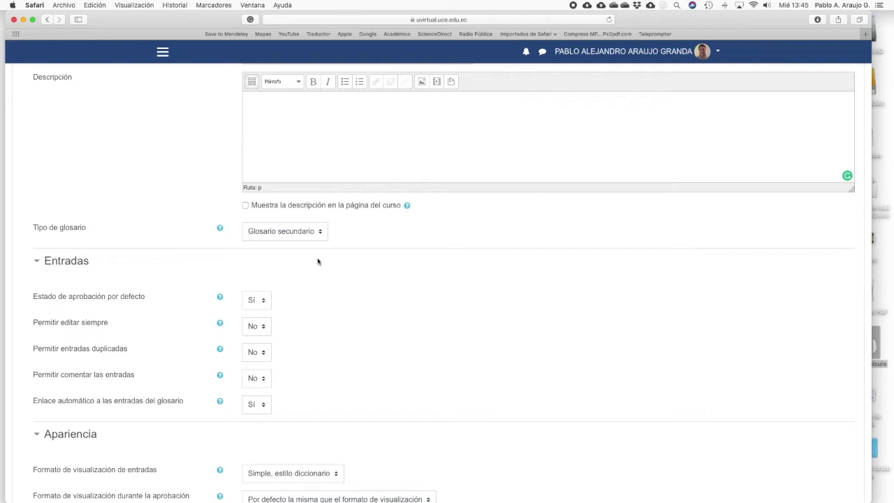
- Set the default approval status to No and always-allow editing to Sí, keeping automatic linking of glossary entries at Sí
{"action": "scroll", "coordinate": [318, 261], "scroll_direction": "down", "scroll_amount": 3}
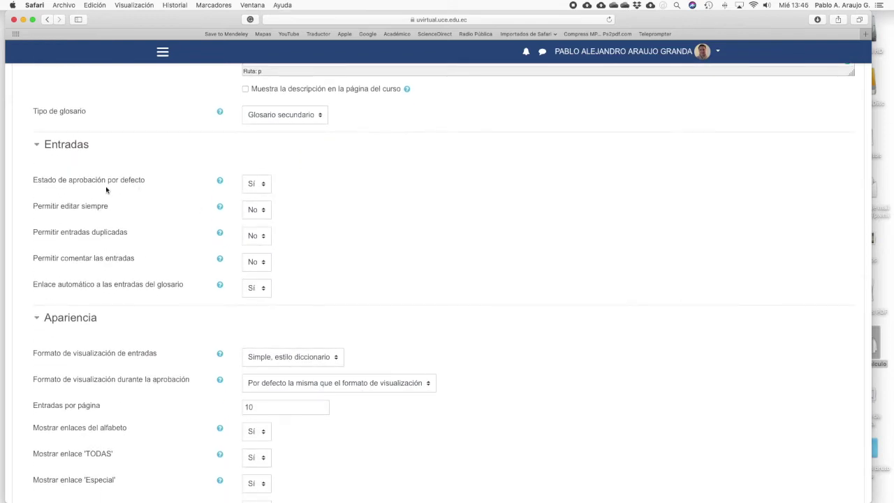
{"action": "left_click", "coordinate": [265, 185]}
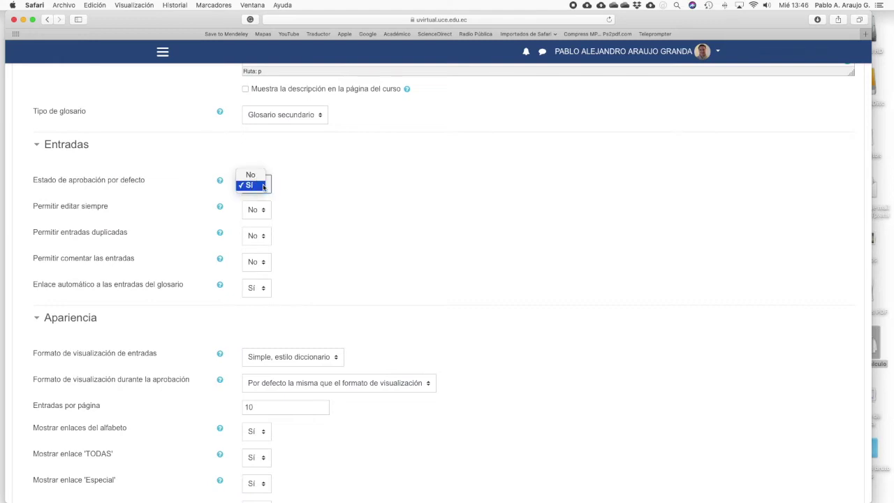
{"action": "left_click", "coordinate": [259, 176]}
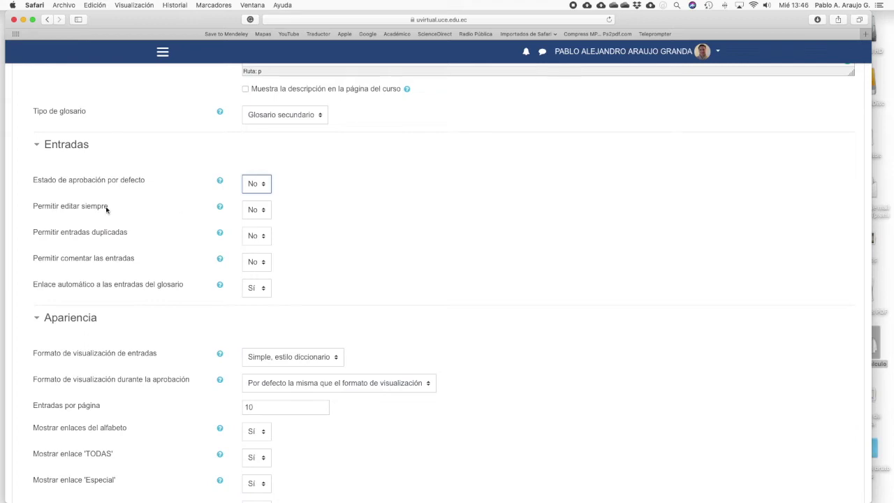
{"action": "left_click", "coordinate": [261, 213]}
{"action": "left_click", "coordinate": [257, 222]}
{"action": "scroll", "coordinate": [325, 280], "scroll_direction": "down", "scroll_amount": 3}
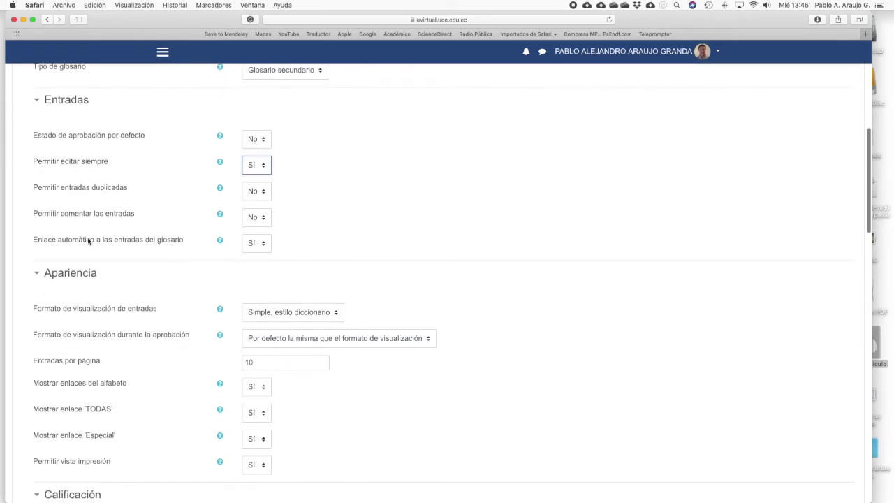
{"action": "left_click", "coordinate": [263, 246]}
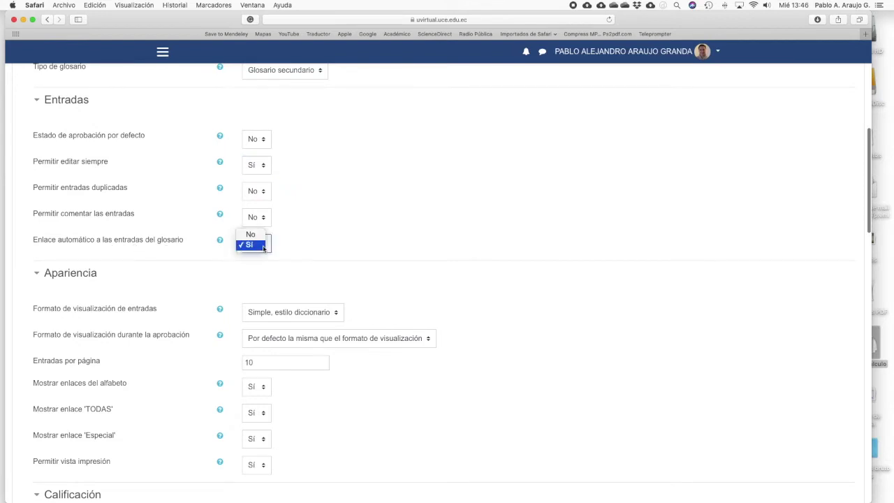
{"action": "left_click", "coordinate": [263, 246]}
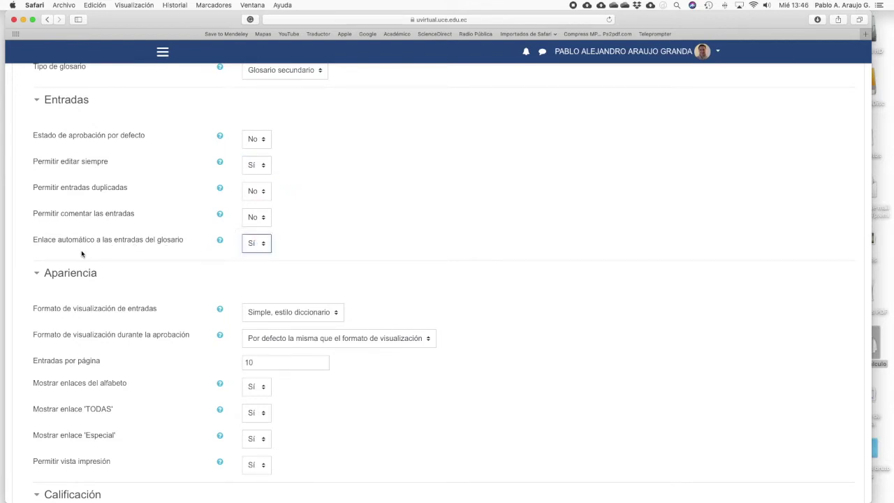
- Examine the glossary's appearance settings, grade category and the available consolidation types for ratings
{"action": "scroll", "coordinate": [393, 284], "scroll_direction": "down", "scroll_amount": 6}
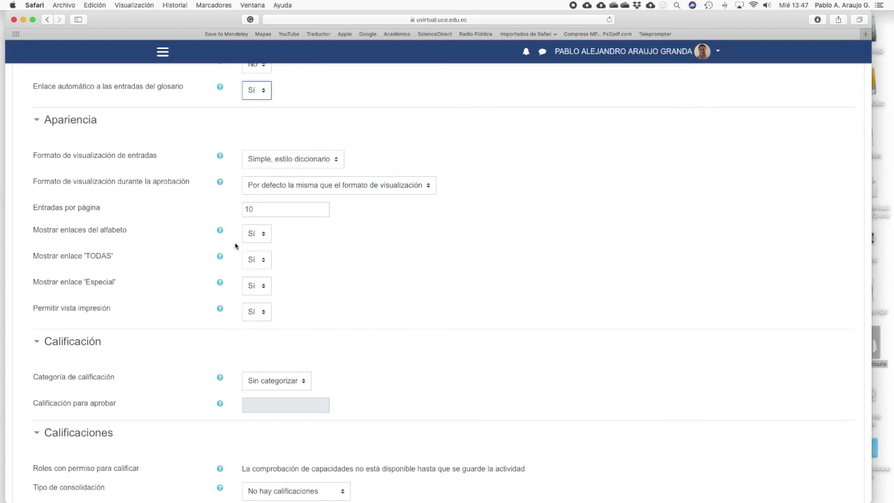
{"action": "scroll", "coordinate": [399, 282], "scroll_direction": "down", "scroll_amount": 4}
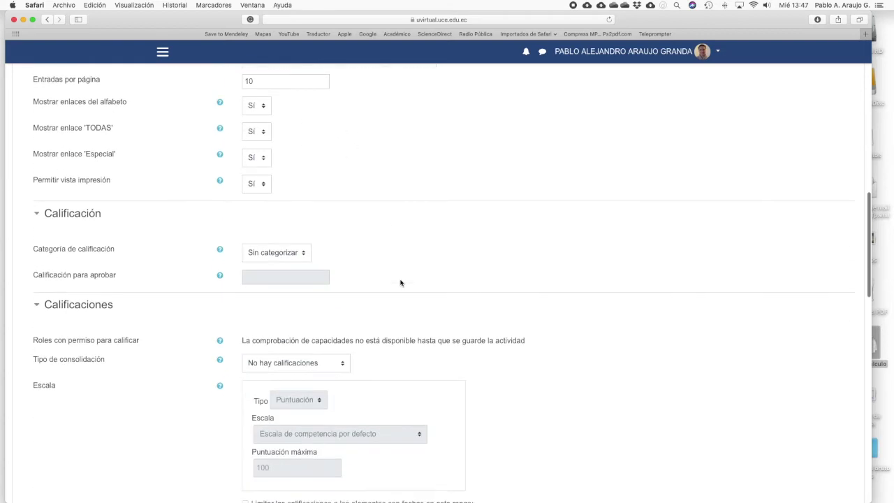
{"action": "left_click", "coordinate": [289, 256]}
{"action": "left_click", "coordinate": [289, 256]}
{"action": "scroll", "coordinate": [352, 270], "scroll_direction": "down", "scroll_amount": 2}
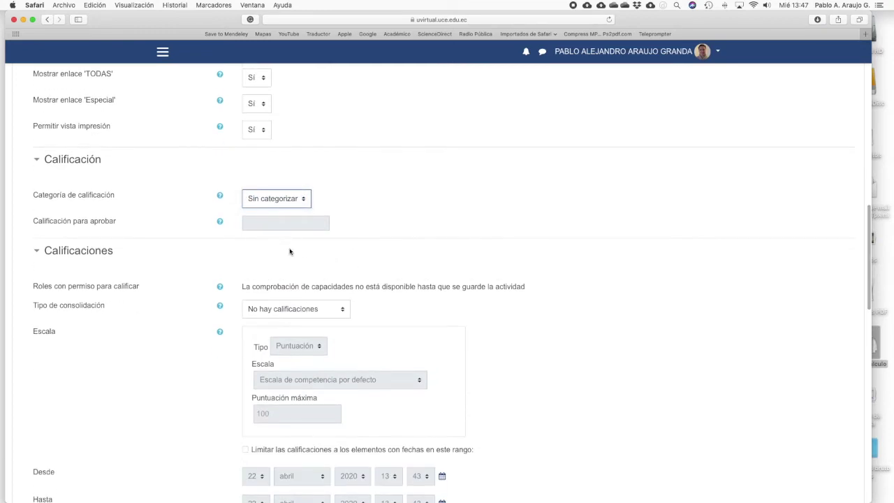
{"action": "scroll", "coordinate": [400, 272], "scroll_direction": "down", "scroll_amount": 3}
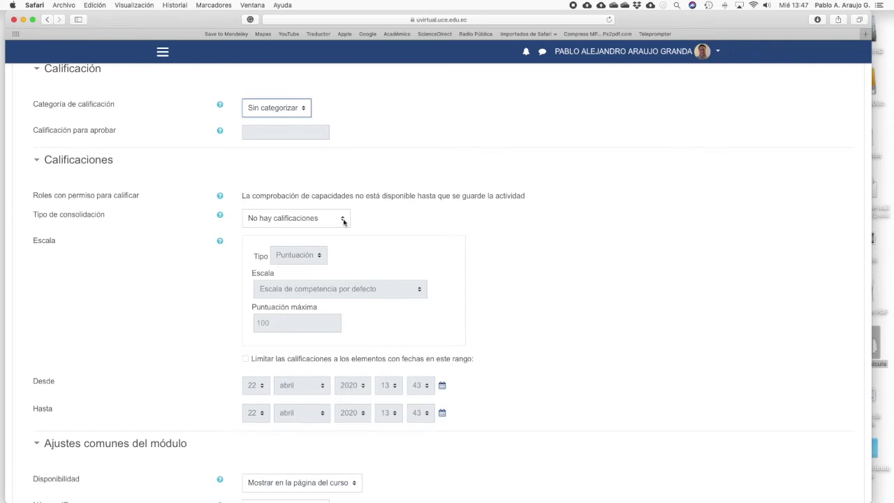
{"action": "left_click", "coordinate": [343, 220]}
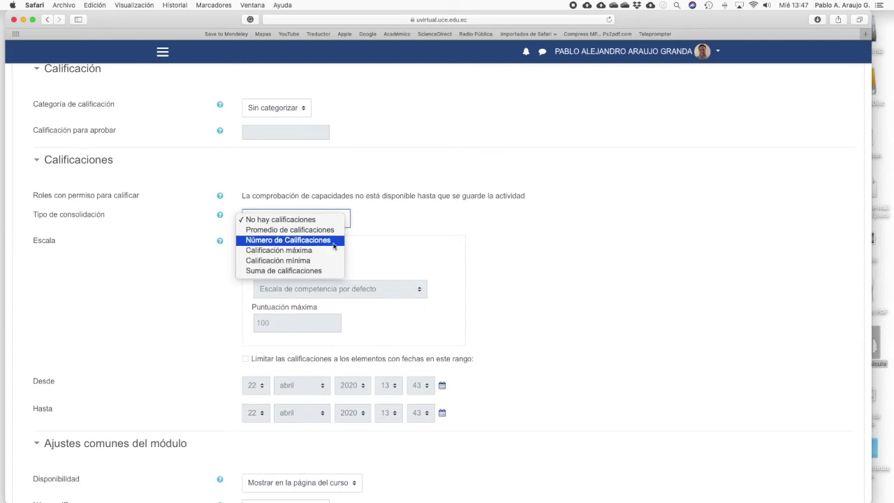
{"action": "left_click", "coordinate": [514, 279]}
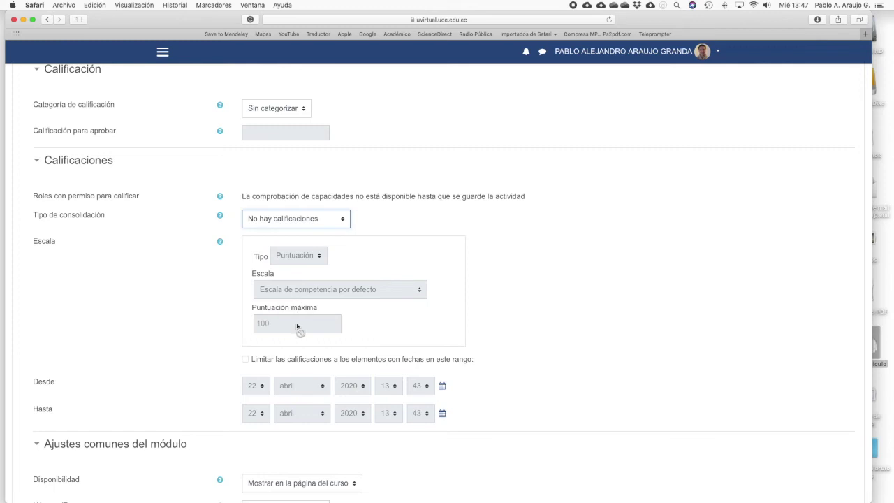
- Try Promedio de calificaciones as the consolidation type to review the scale types, and return it to No hay calificaciones
{"action": "left_click", "coordinate": [307, 221]}
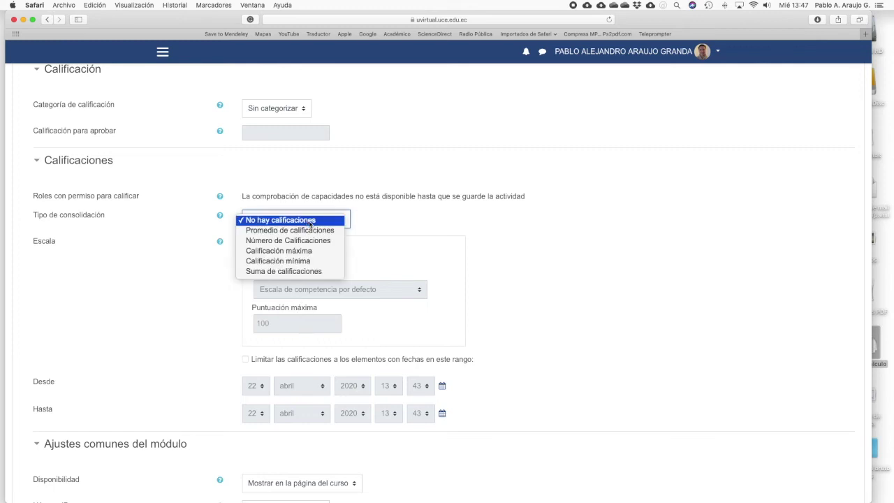
{"action": "left_click", "coordinate": [310, 231]}
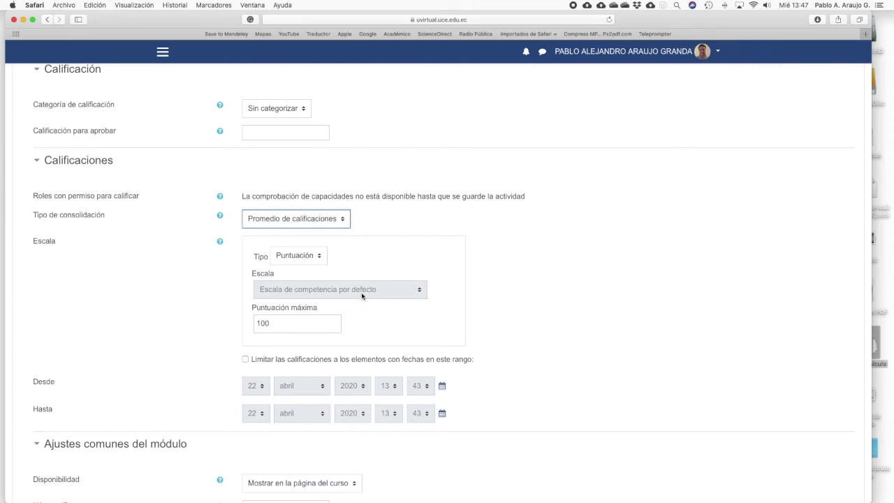
{"action": "left_click", "coordinate": [317, 255]}
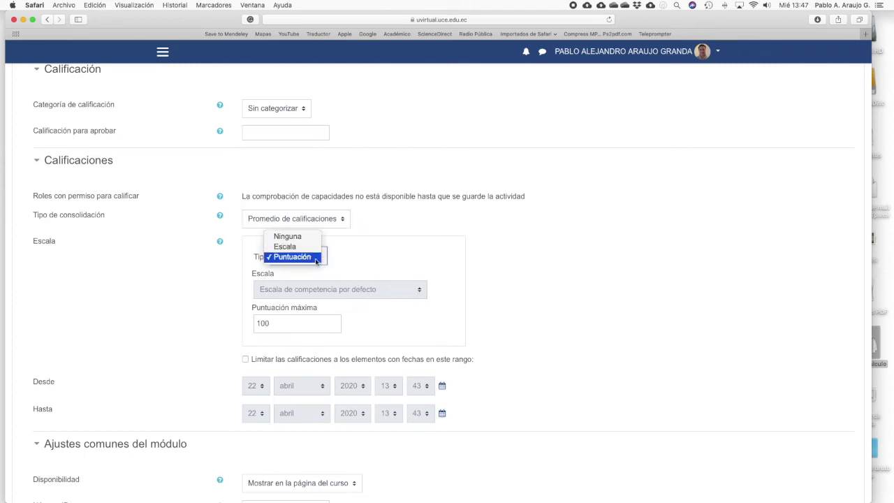
{"action": "left_click", "coordinate": [370, 239]}
{"action": "left_click", "coordinate": [346, 221]}
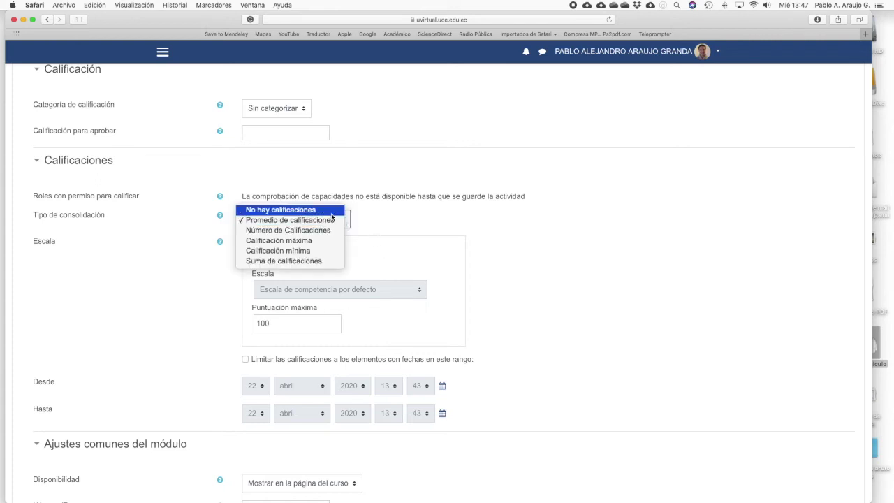
{"action": "left_click", "coordinate": [332, 210]}
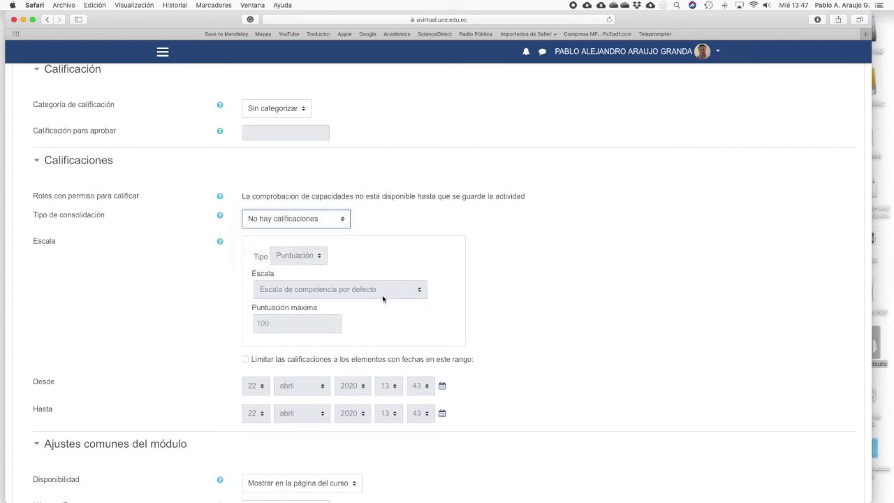
- Set the glossary's completion tracking to Mostrar la actividad como completada cuando se cumplan las condiciones
{"action": "scroll", "coordinate": [383, 299], "scroll_direction": "down", "scroll_amount": 5}
{"action": "scroll", "coordinate": [383, 299], "scroll_direction": "down", "scroll_amount": 2}
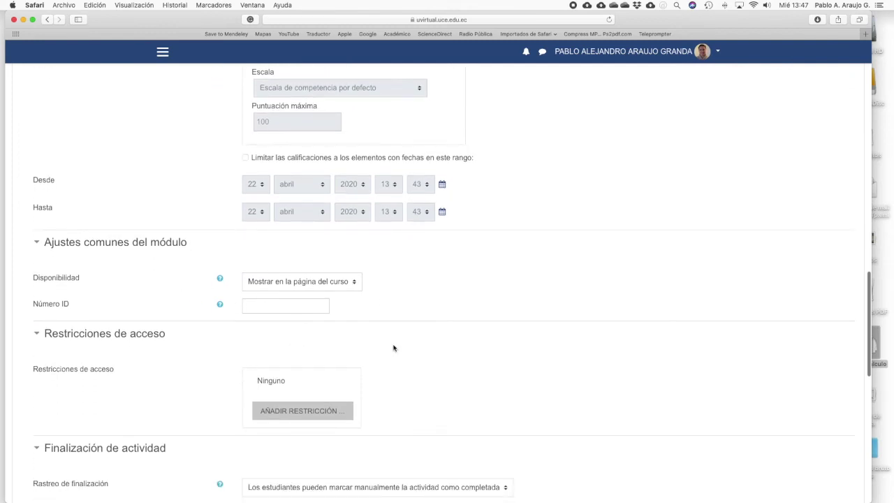
{"action": "scroll", "coordinate": [394, 348], "scroll_direction": "down", "scroll_amount": 3}
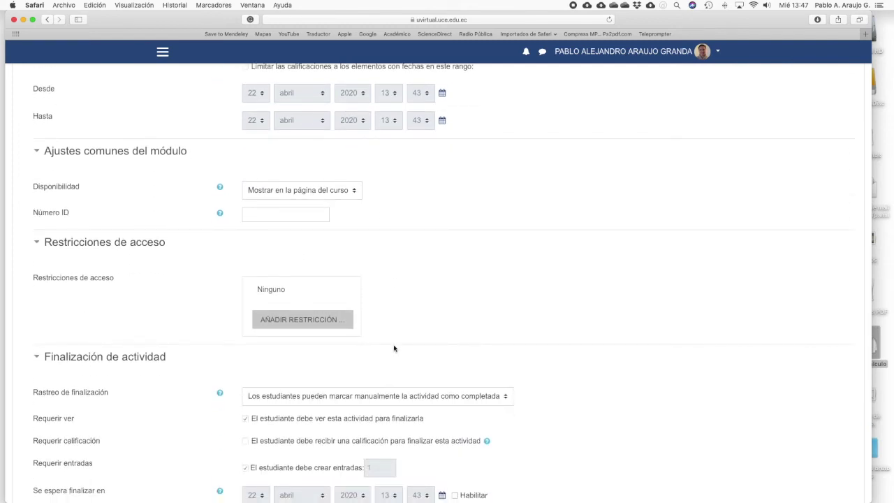
{"action": "scroll", "coordinate": [396, 348], "scroll_direction": "down", "scroll_amount": 2}
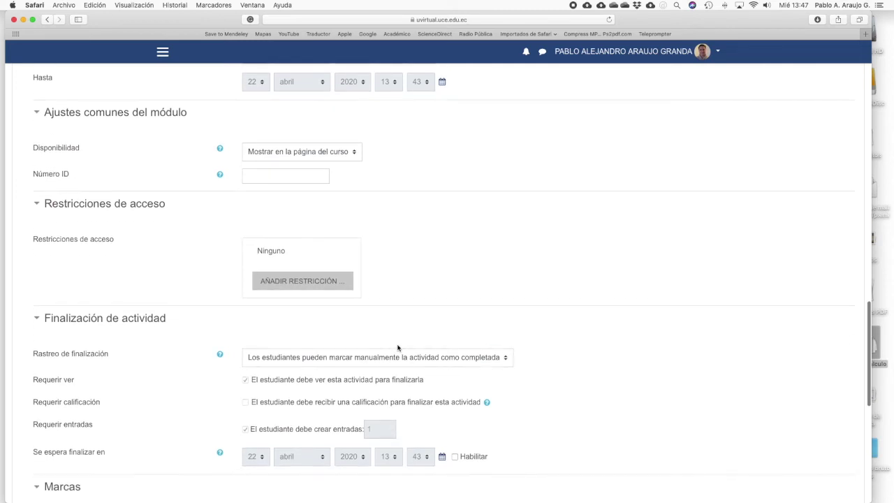
{"action": "scroll", "coordinate": [398, 347], "scroll_direction": "down", "scroll_amount": 3}
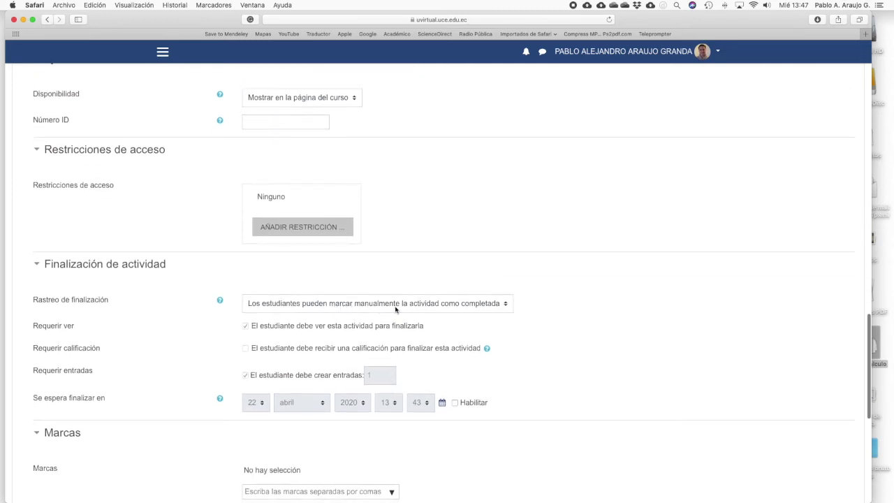
{"action": "left_click", "coordinate": [429, 308]}
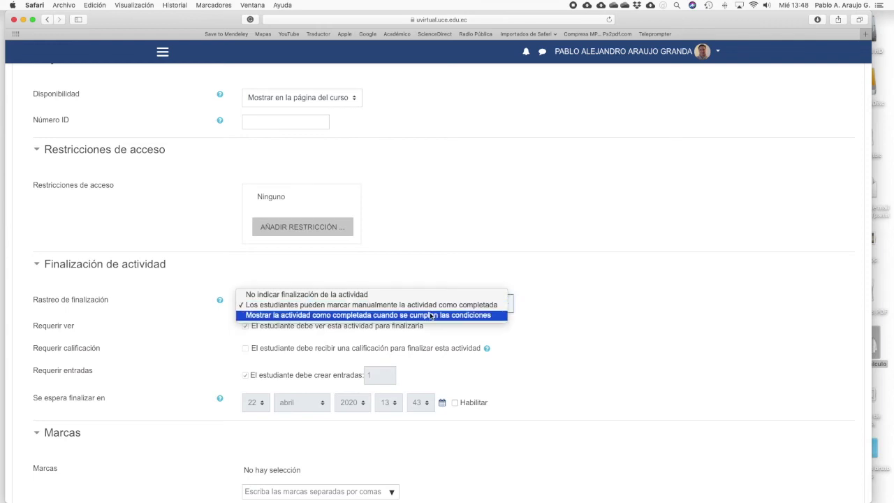
{"action": "left_click", "coordinate": [431, 315]}
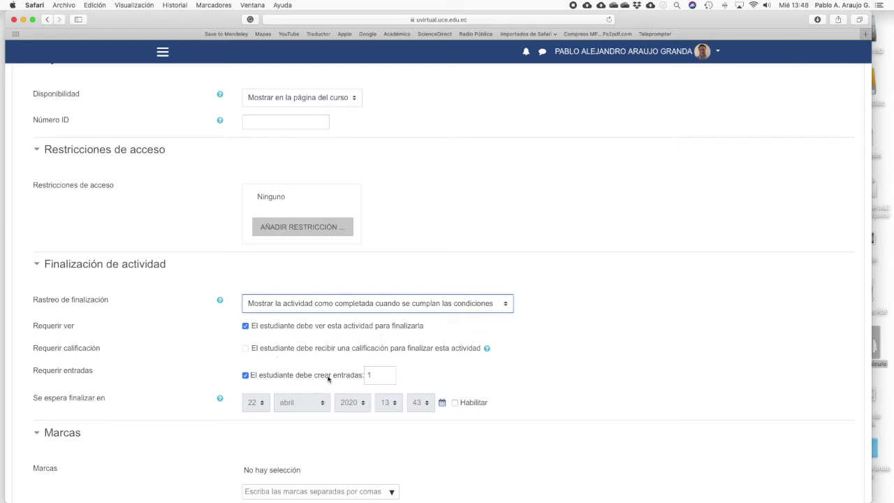
- Review the remaining tag and competency settings, then save the glossary and return to the course
{"action": "scroll", "coordinate": [325, 358], "scroll_direction": "down", "scroll_amount": 3}
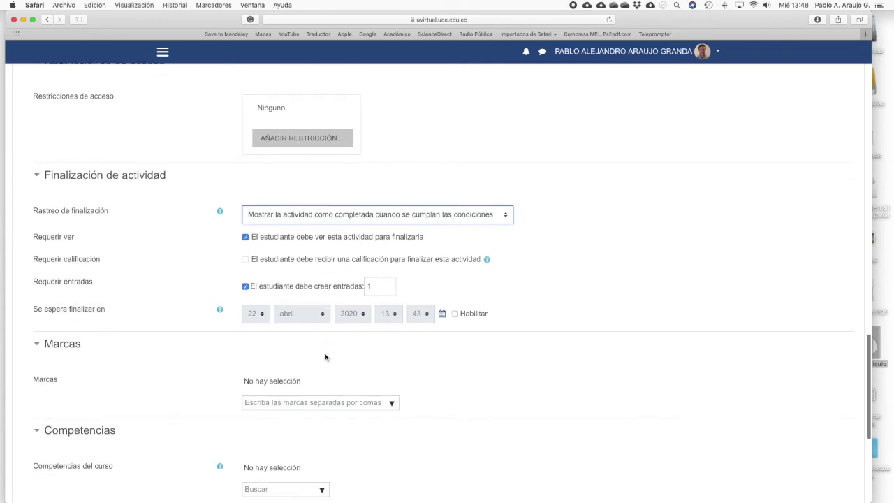
{"action": "scroll", "coordinate": [325, 358], "scroll_direction": "down", "scroll_amount": 2}
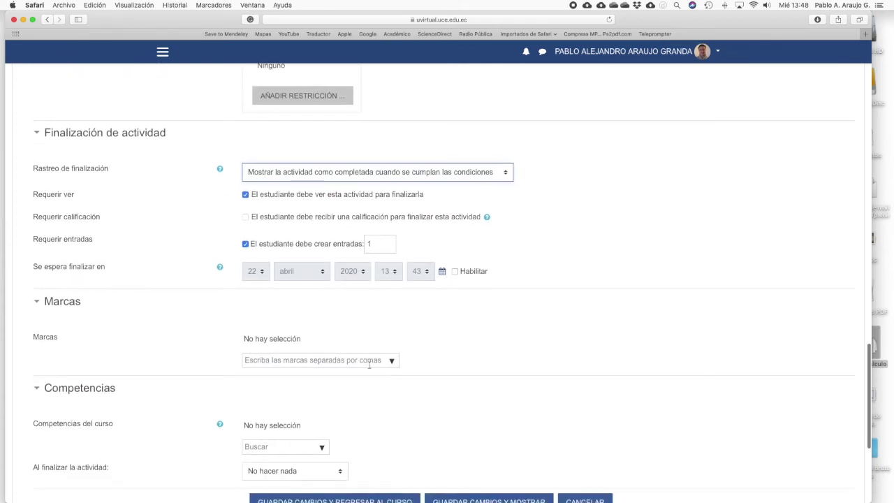
{"action": "scroll", "coordinate": [433, 366], "scroll_direction": "down", "scroll_amount": 1}
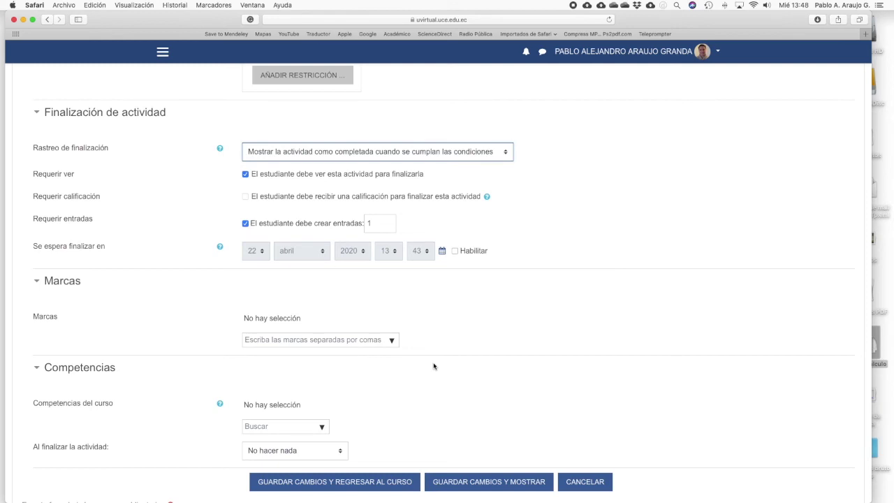
{"action": "scroll", "coordinate": [433, 366], "scroll_direction": "down", "scroll_amount": 2}
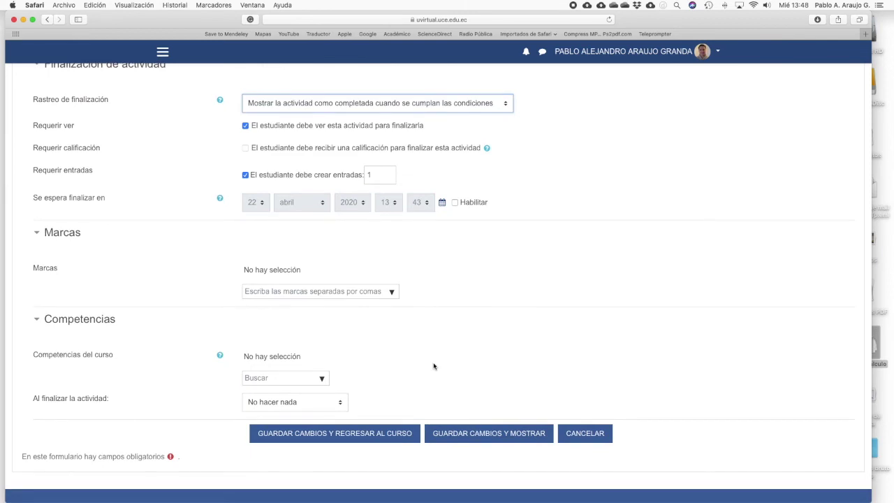
{"action": "left_click", "coordinate": [375, 432]}
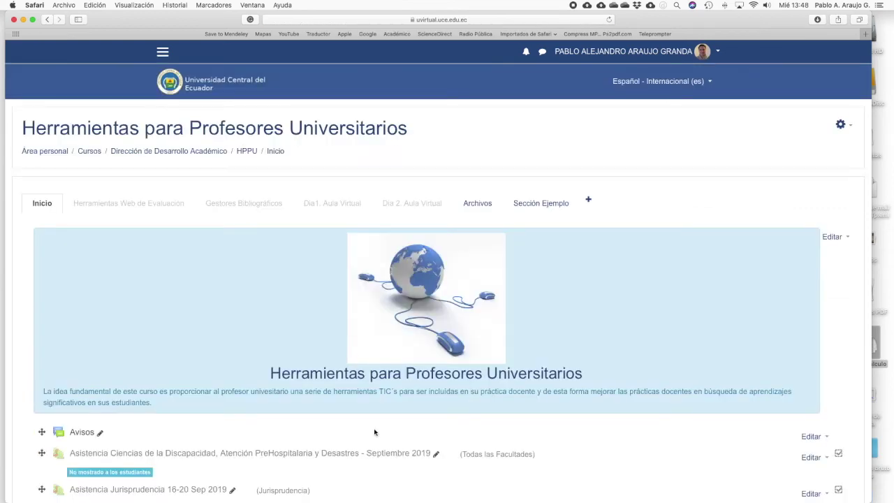
- Locate the Definiciones del curso glossary under D.- Recursos educativos institucionales and return to the beginning of the course page
{"action": "scroll", "coordinate": [381, 392], "scroll_direction": "down", "scroll_amount": 15}
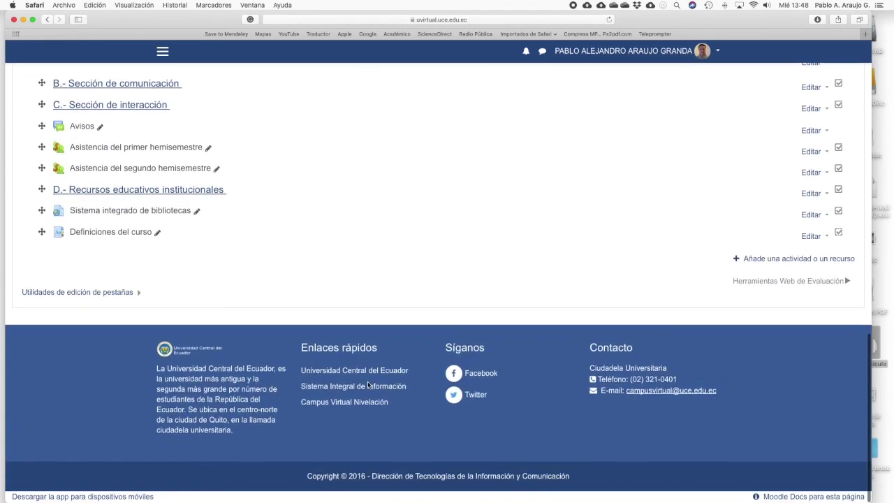
{"action": "scroll", "coordinate": [369, 386], "scroll_direction": "up", "scroll_amount": 2}
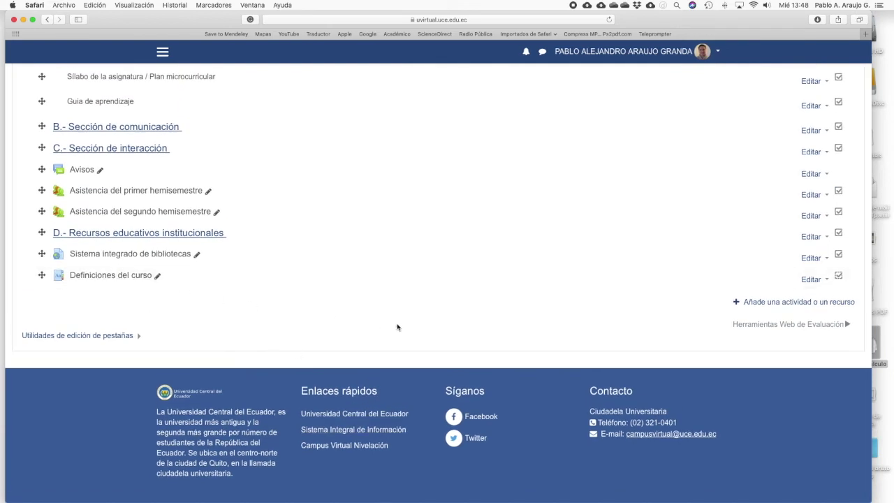
{"action": "scroll", "coordinate": [398, 327], "scroll_direction": "up", "scroll_amount": 6}
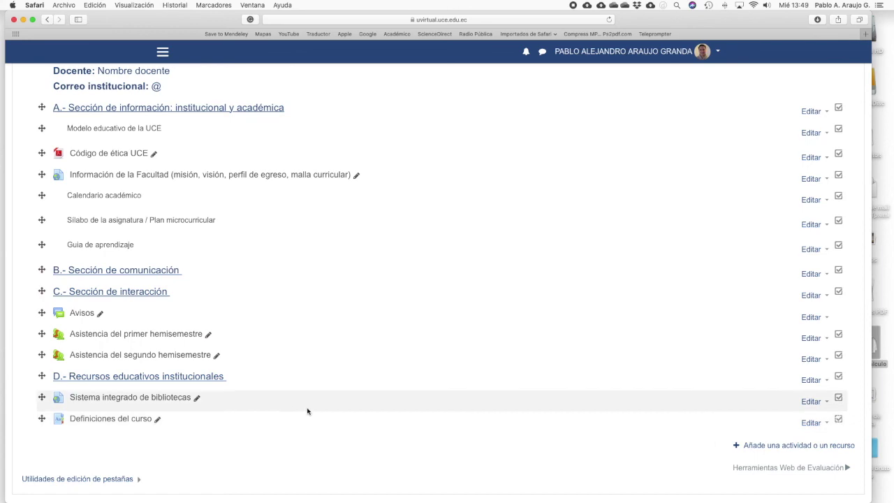
{"action": "scroll", "coordinate": [307, 411], "scroll_direction": "up", "scroll_amount": 10}
{"action": "scroll", "coordinate": [308, 410], "scroll_direction": "up", "scroll_amount": 5}
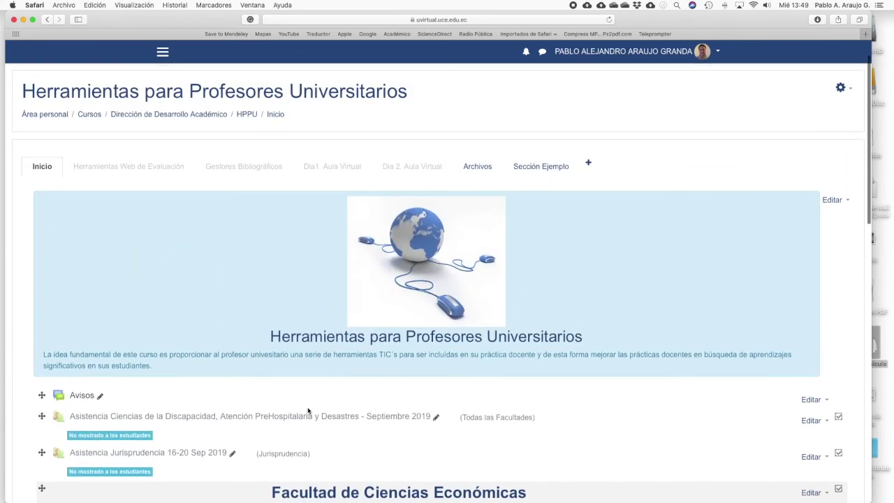